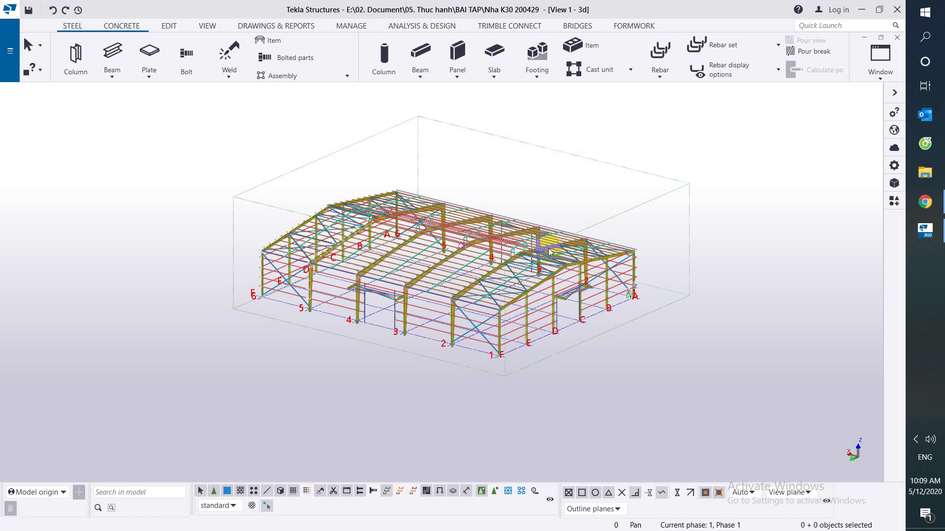
Open the document manager with the GA drawings listed and bring its window fully into view.
scroll(520, 229, up, 3)
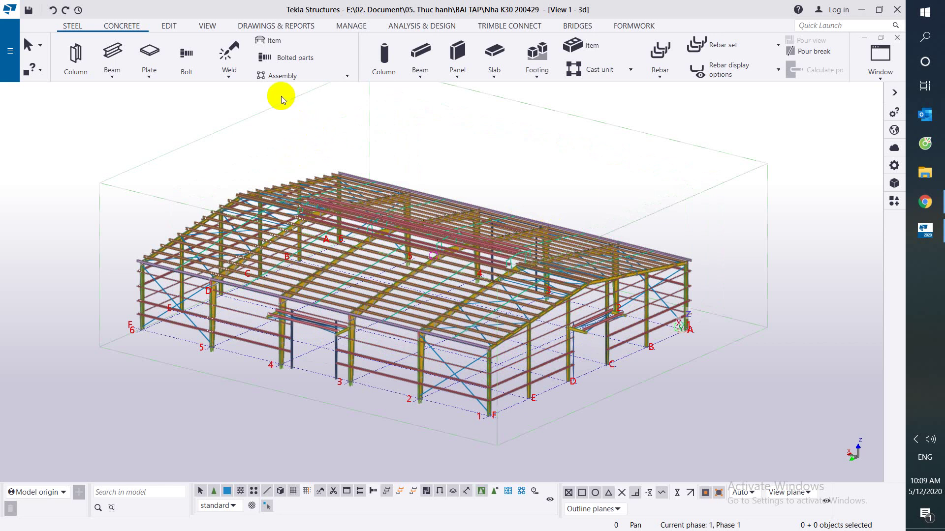
click(276, 27)
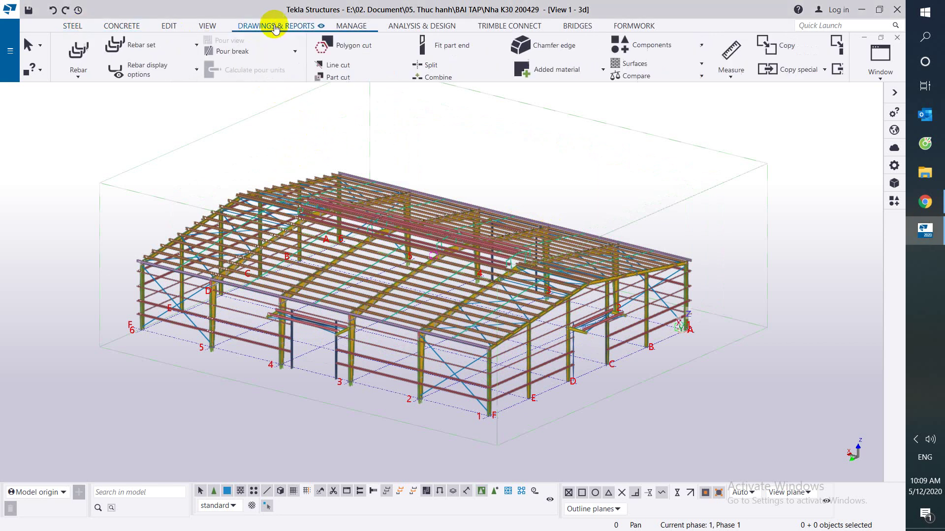
click(83, 66)
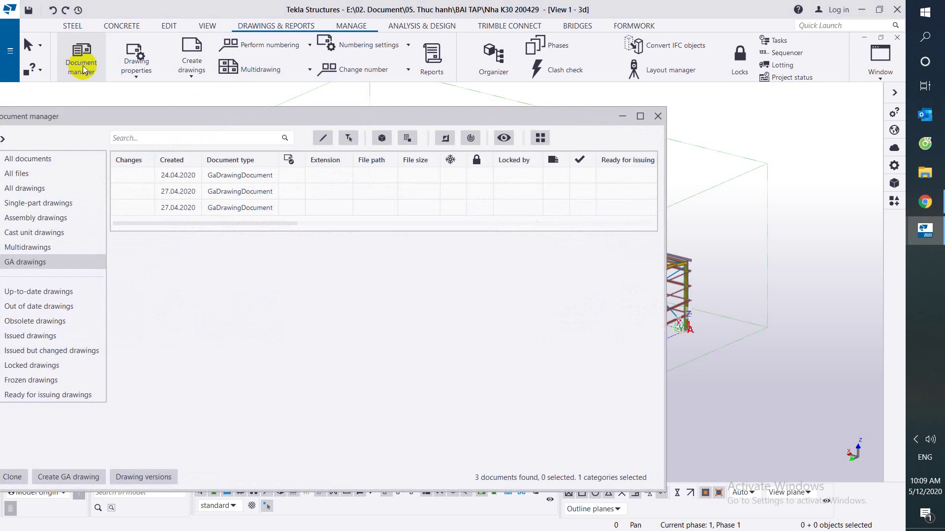
drag(264, 116, 420, 119)
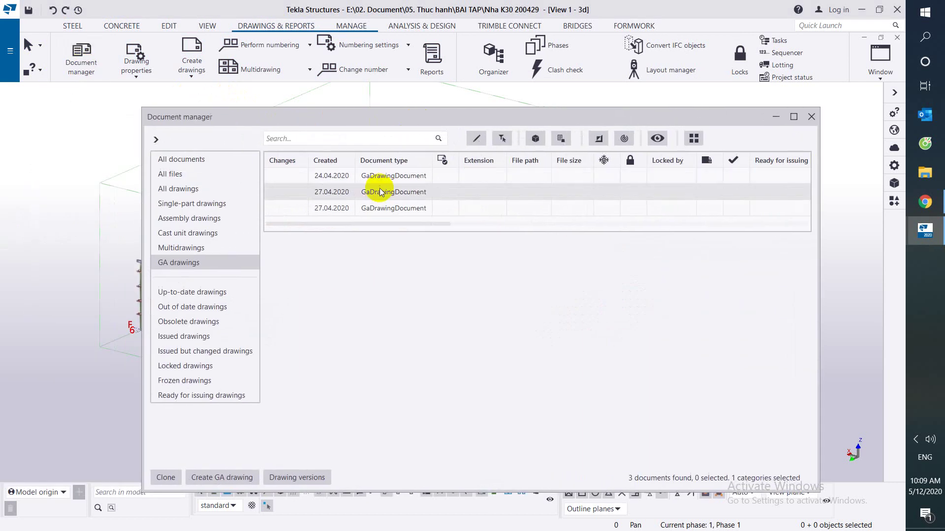
Open the print settings for the second GA drawing, MAT DUNG TRUC 2, and load its print preview.
click(375, 194)
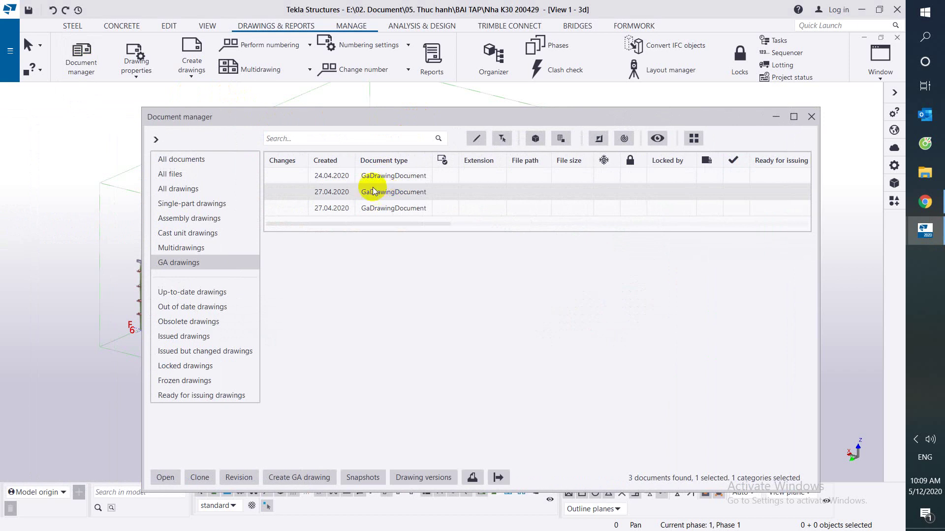
right_click(402, 196)
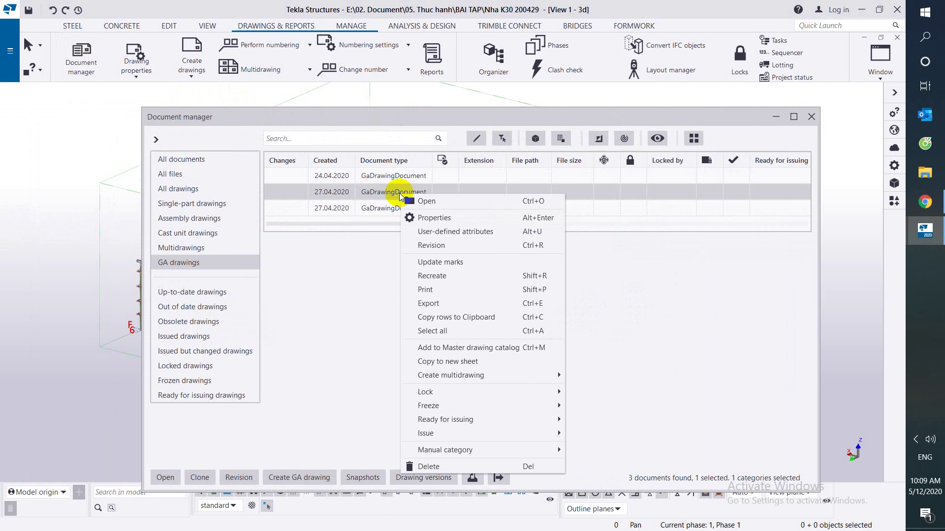
click(455, 297)
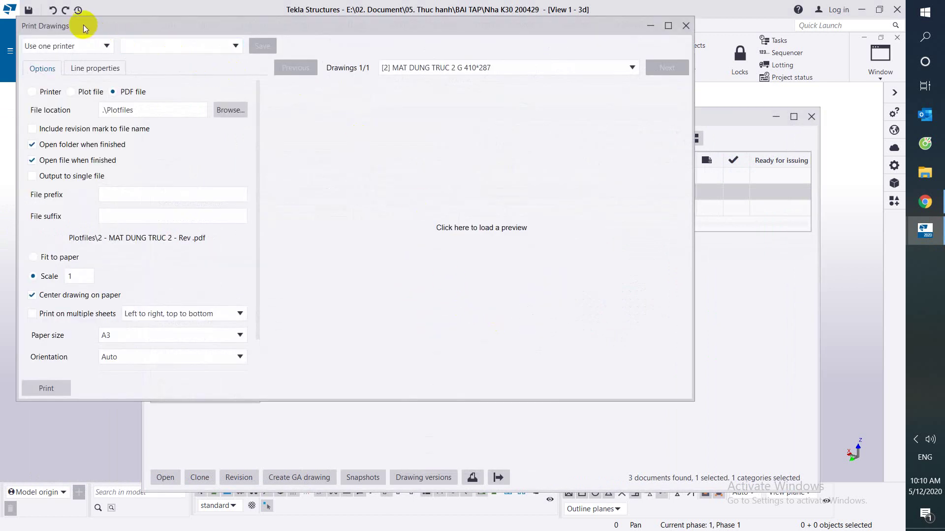
drag(101, 24, 241, 36)
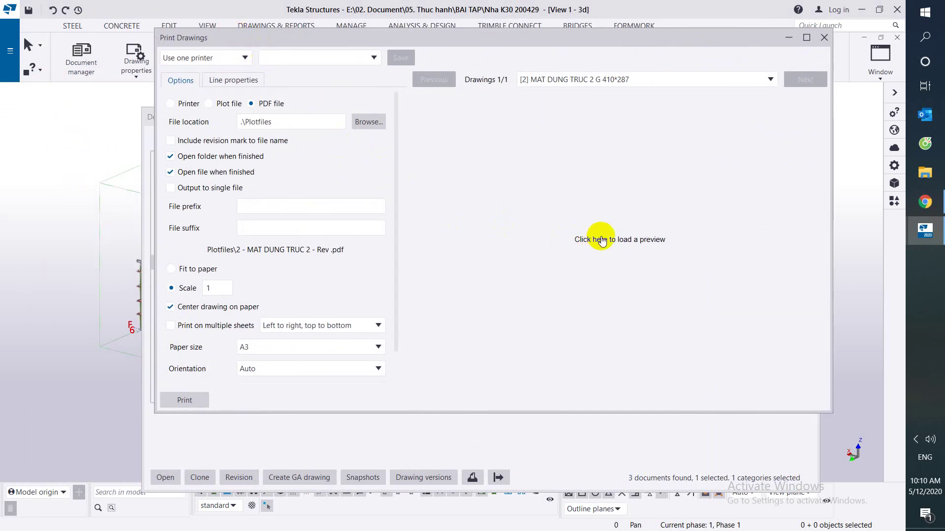
click(629, 244)
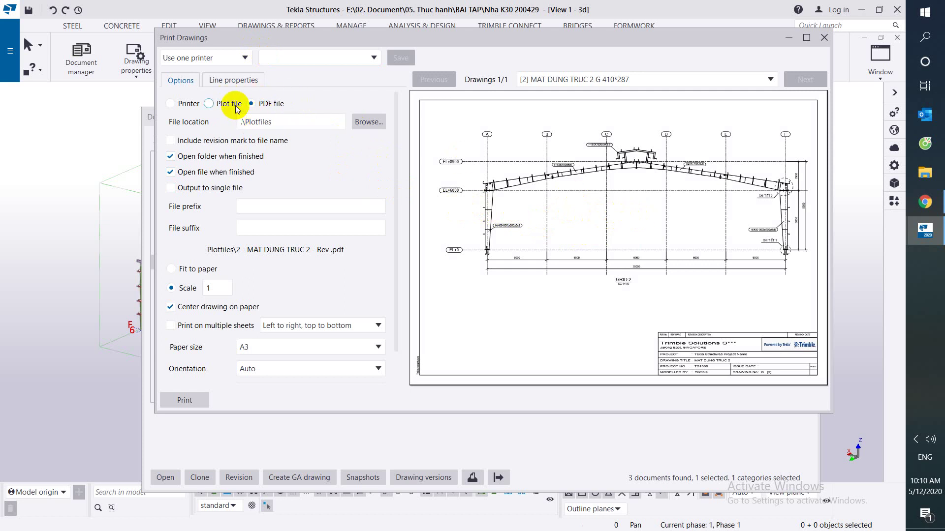
Examine the print line properties, checking the base line width and the line thickness per object color.
click(239, 82)
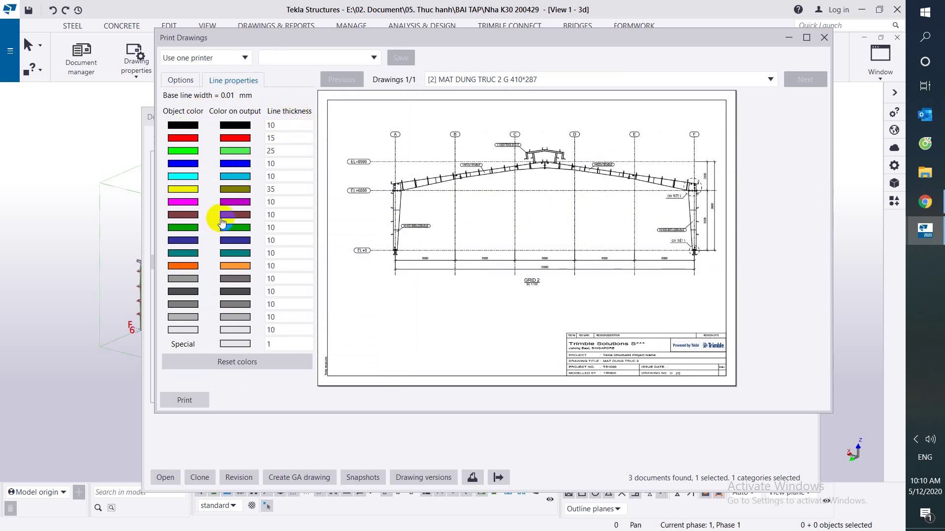
click(230, 132)
click(274, 126)
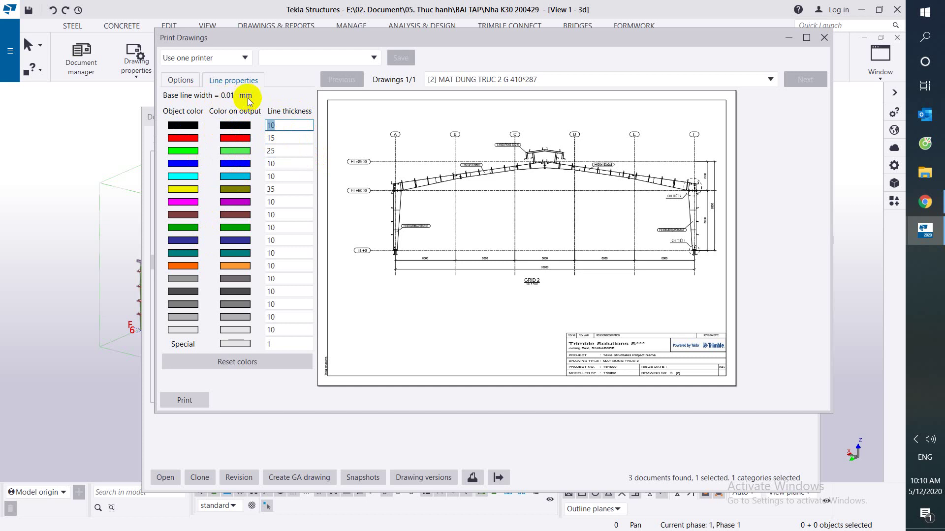
click(283, 155)
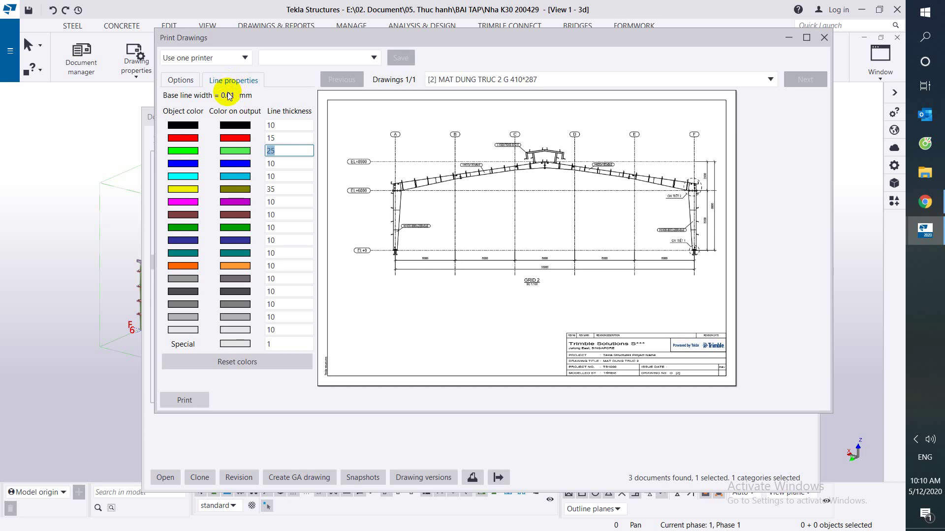
Open the advanced options and search all categories for "base".
click(112, 134)
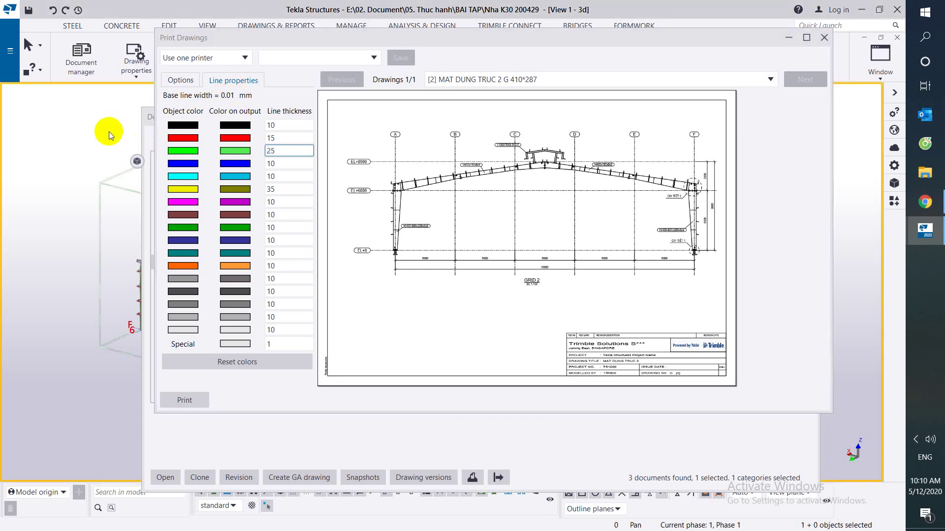
key(ctrl+e)
click(256, 243)
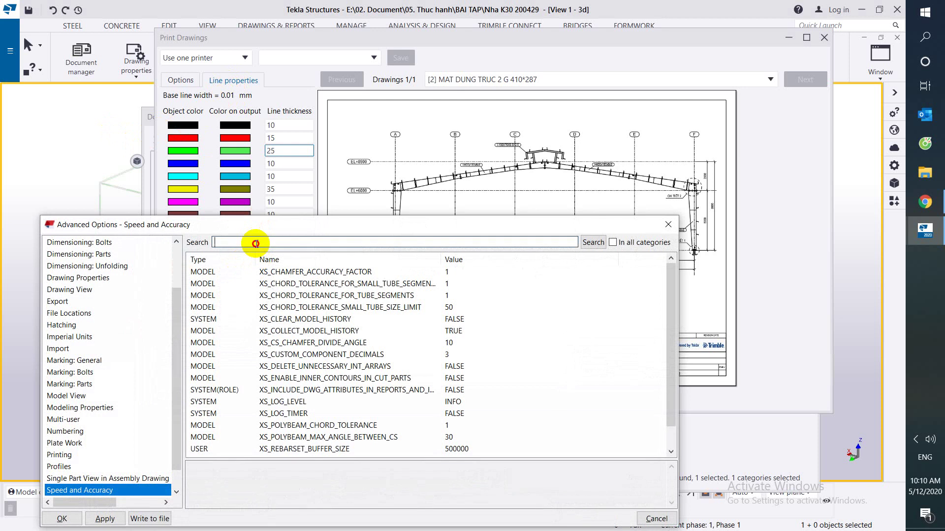
text(bas)
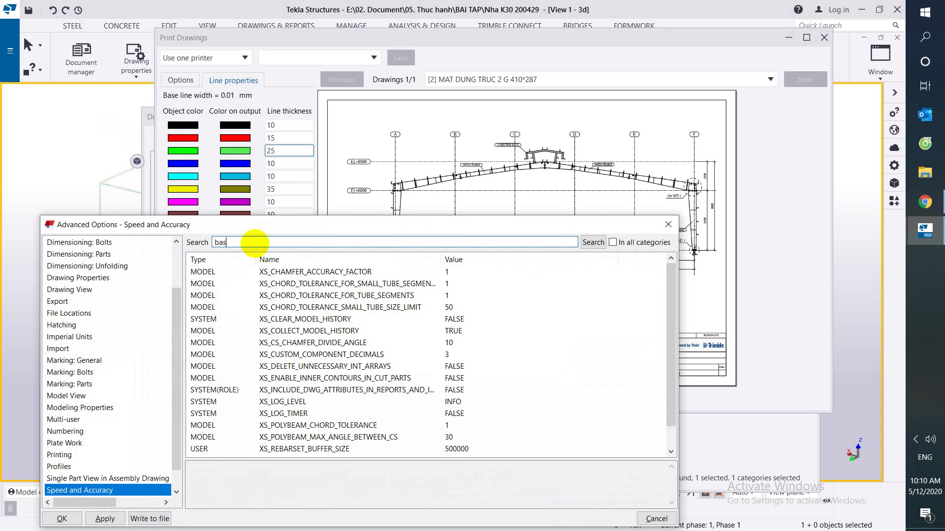
text(e)
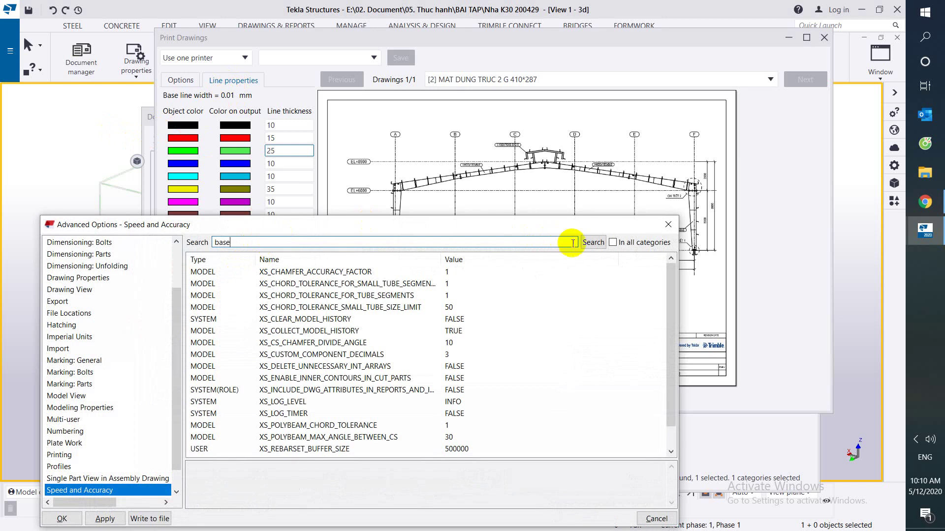
click(613, 242)
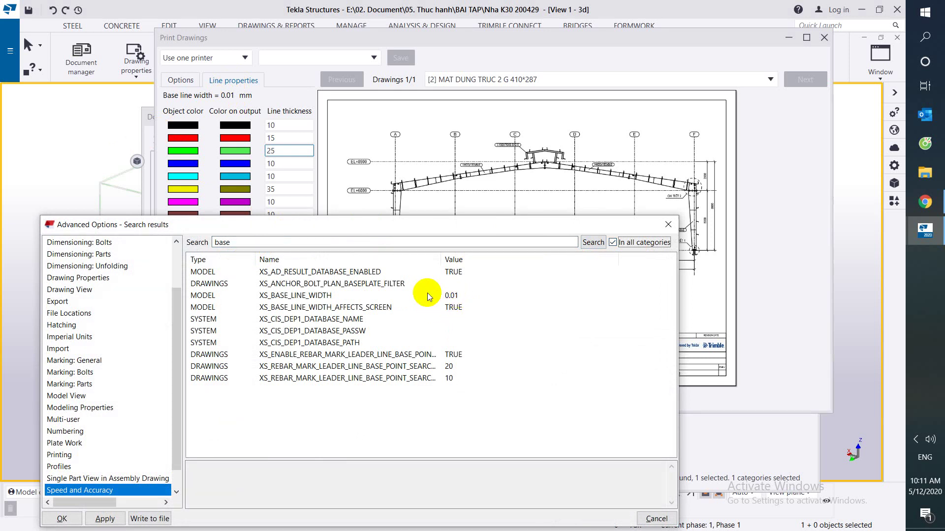
Set the advanced option XS_BASE_LINE_WIDTH to 0.1 and accept the change.
click(471, 296)
click(465, 296)
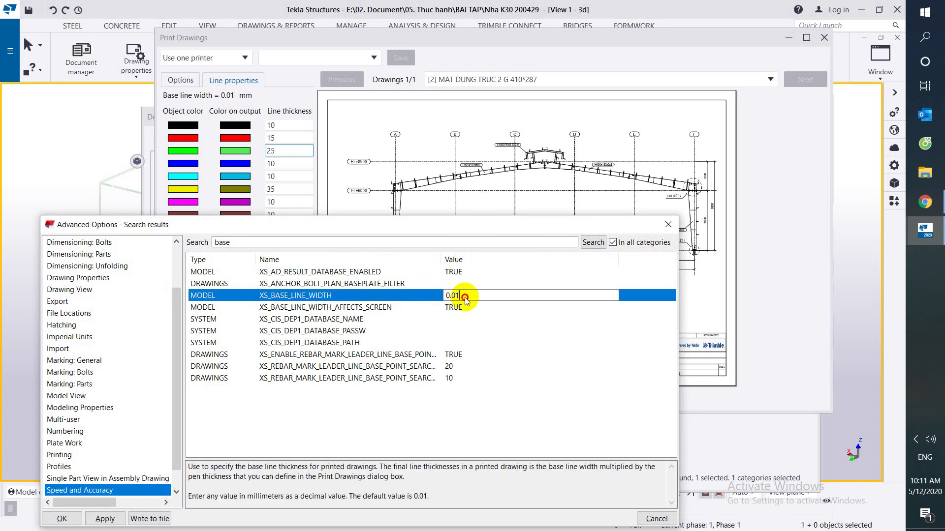
drag(464, 297, 452, 300)
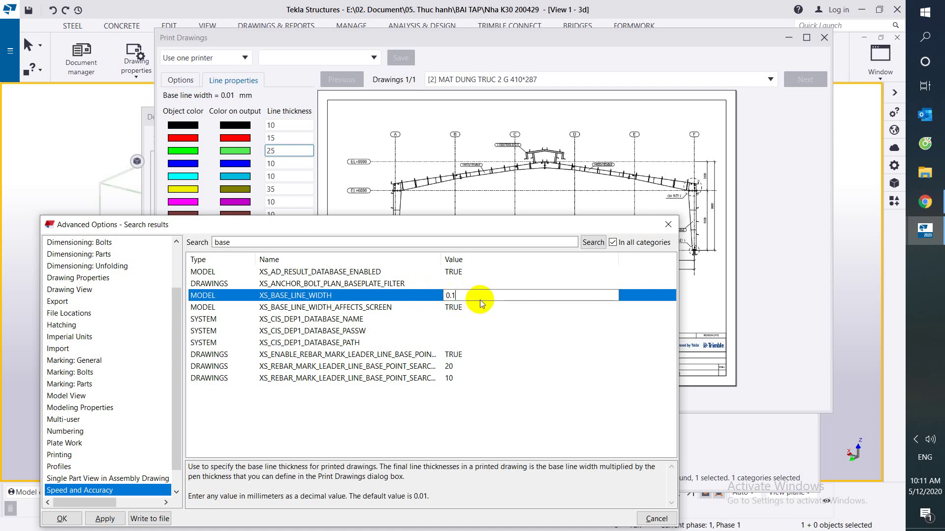
click(64, 520)
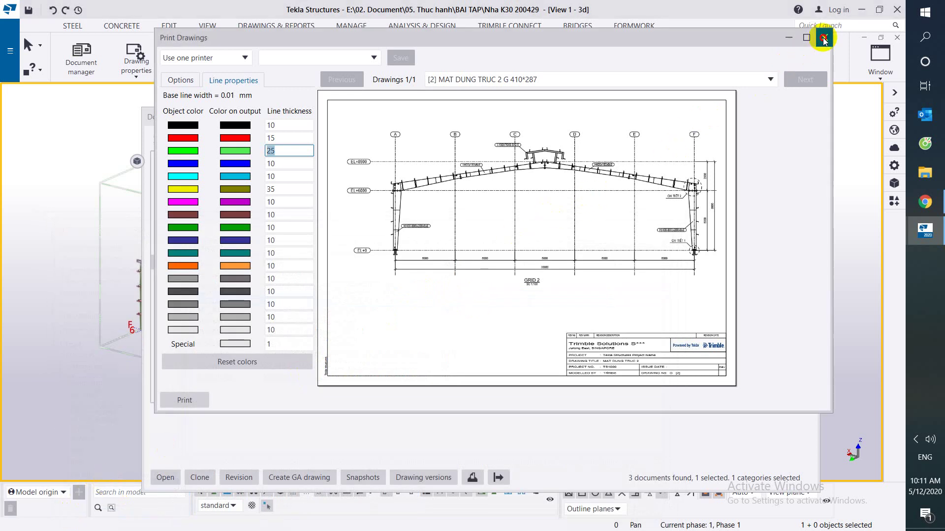
Close and reopen the print settings for MAT DUNG TRUC 2, reload the preview, and show the line properties.
click(824, 38)
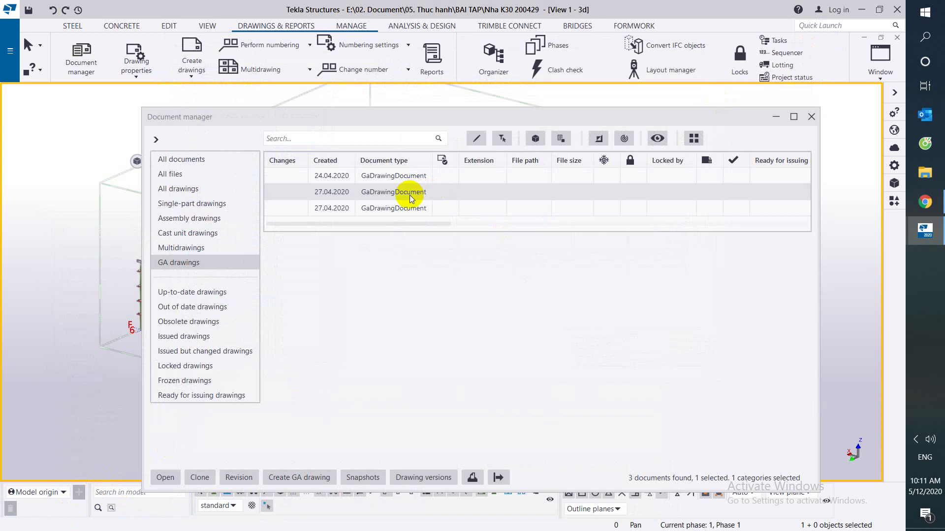
key(ctrl+p)
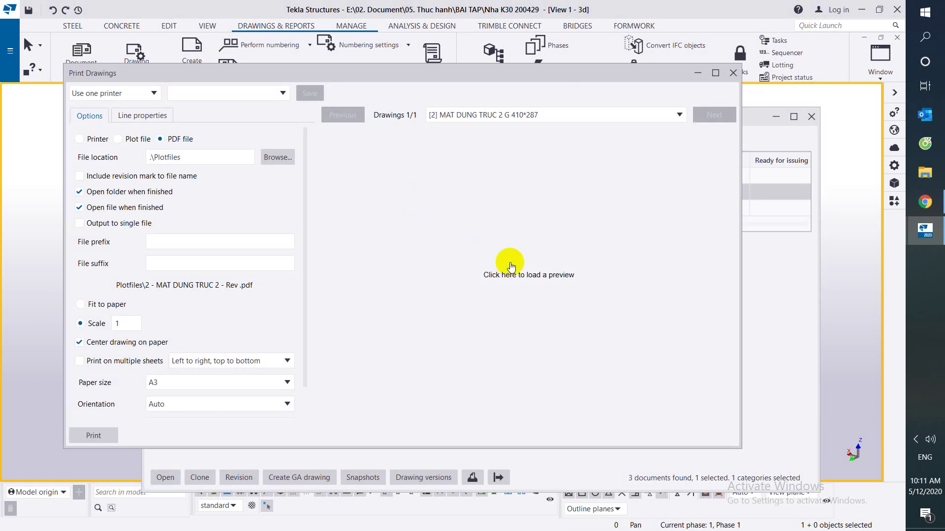
click(545, 275)
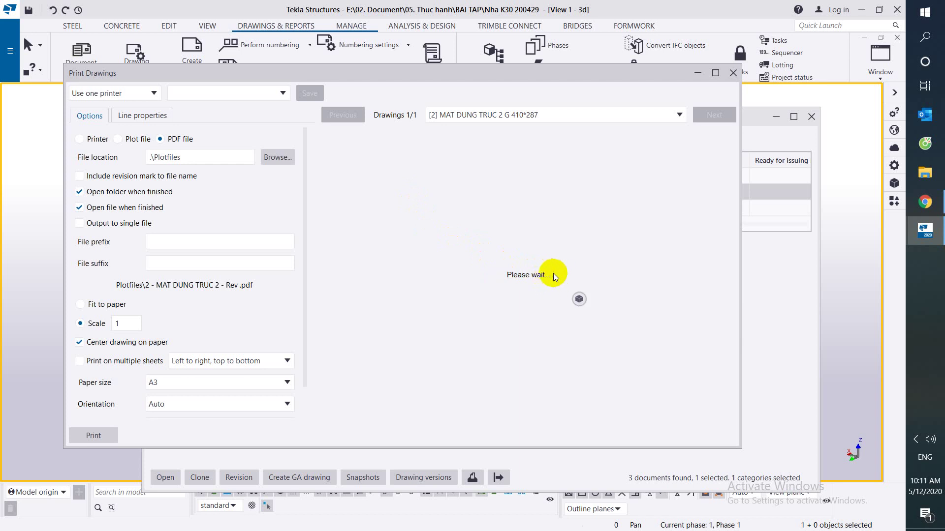
click(148, 121)
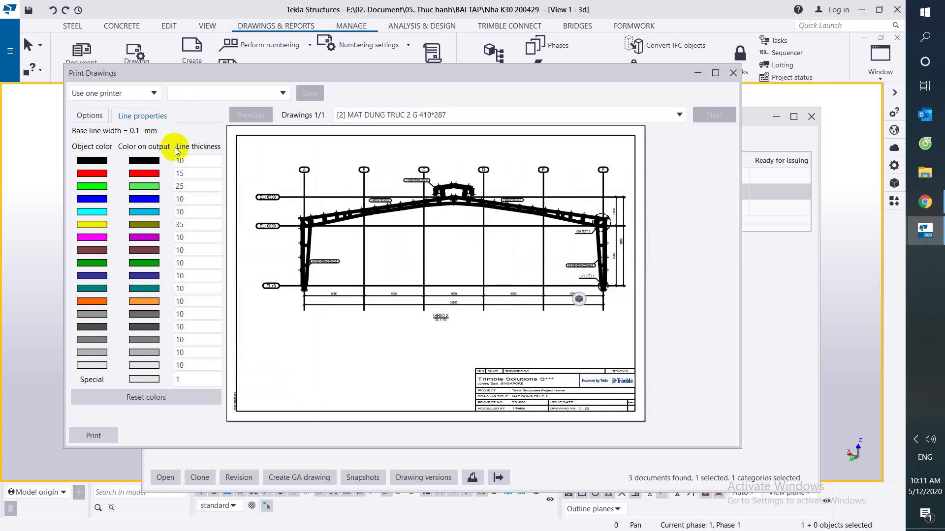
Set the line thickness to 1 for black, blue and cyan, 2 for red and green, and 3 for yellow.
double_click(194, 163)
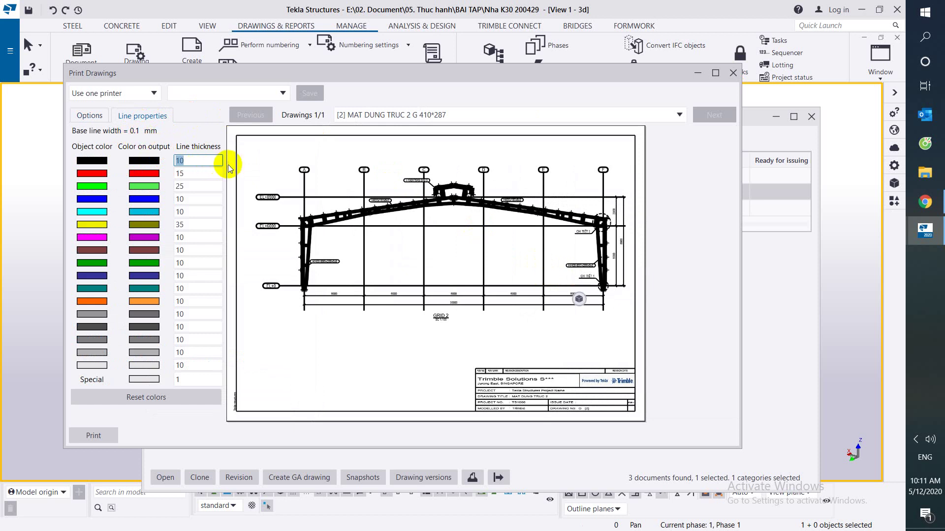
text(1)
key(Tab)
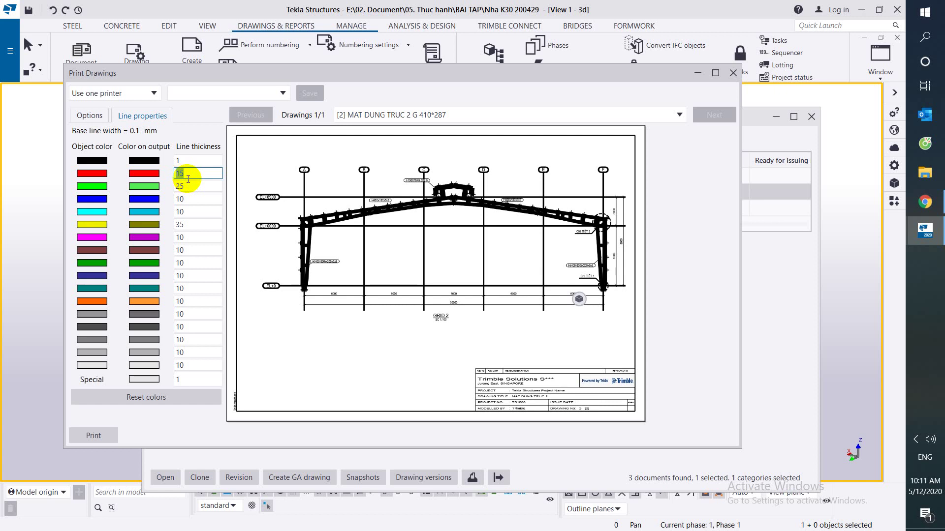
text(2)
key(Tab)
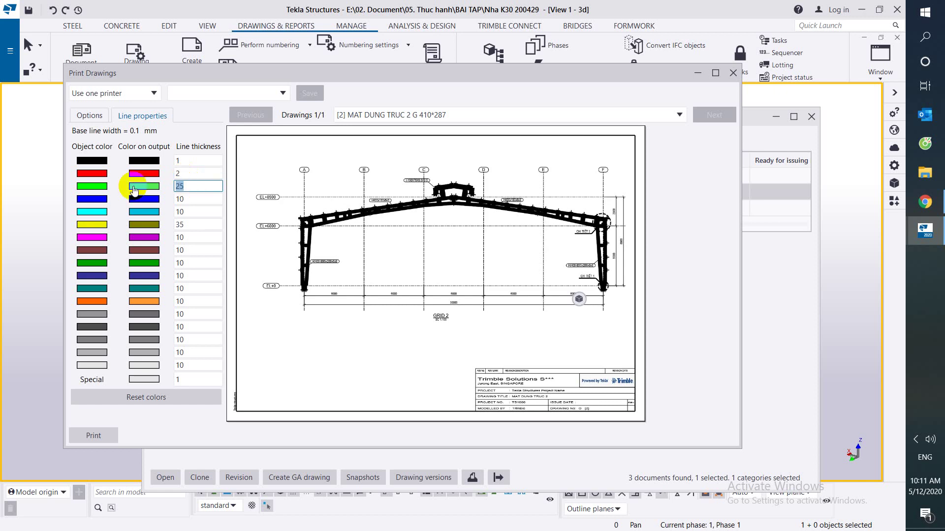
text(2)
key(Tab)
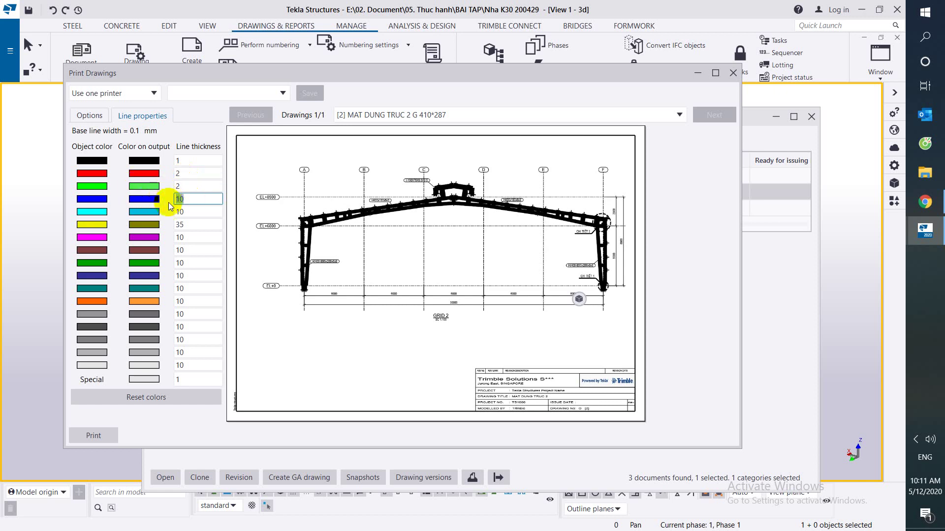
text(1)
key(Tab)
text(1)
key(Tab)
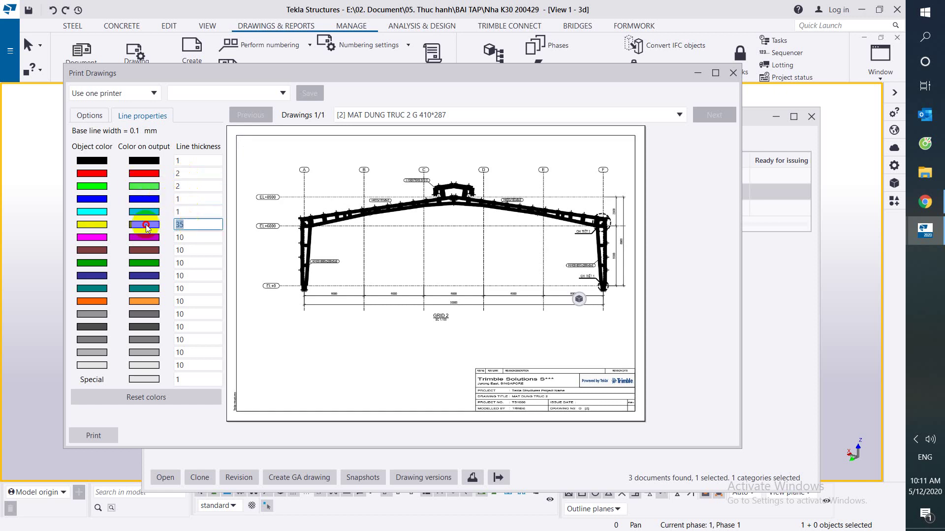
text(3)
Set the line thickness to 1 for the magenta, brown, dark green, dark blue and teal object colors.
click(186, 238)
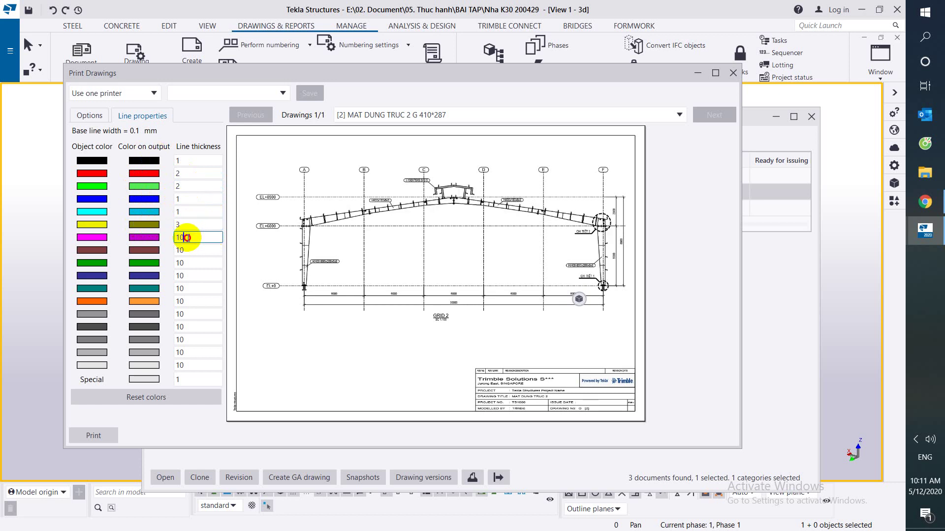
key(BackSpace)
key(Tab)
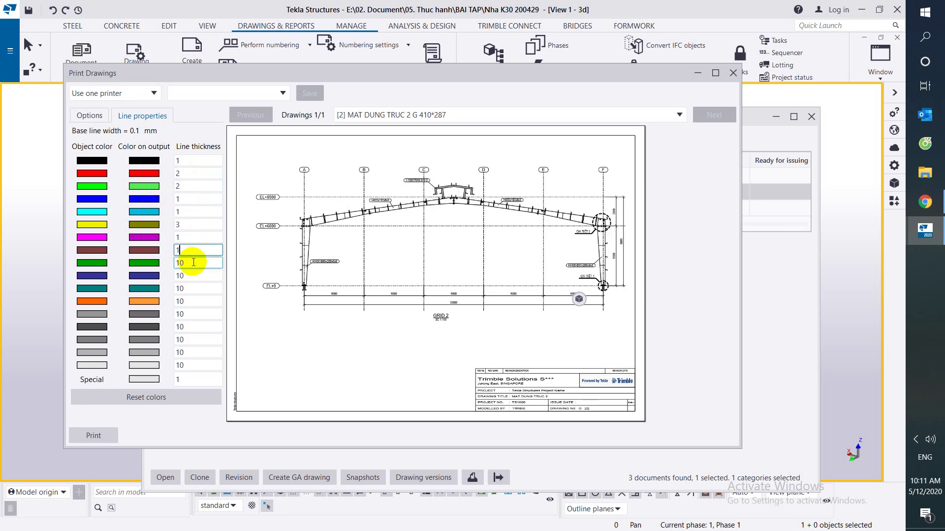
drag(182, 250, 175, 252)
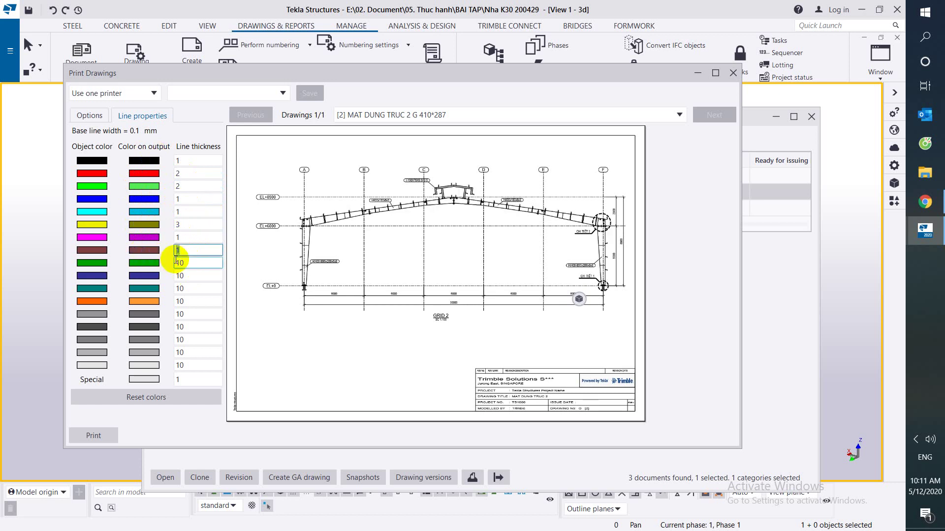
click(179, 263)
key(BackSpace)
click(192, 275)
key(BackSpace)
click(187, 289)
key(BackSpace)
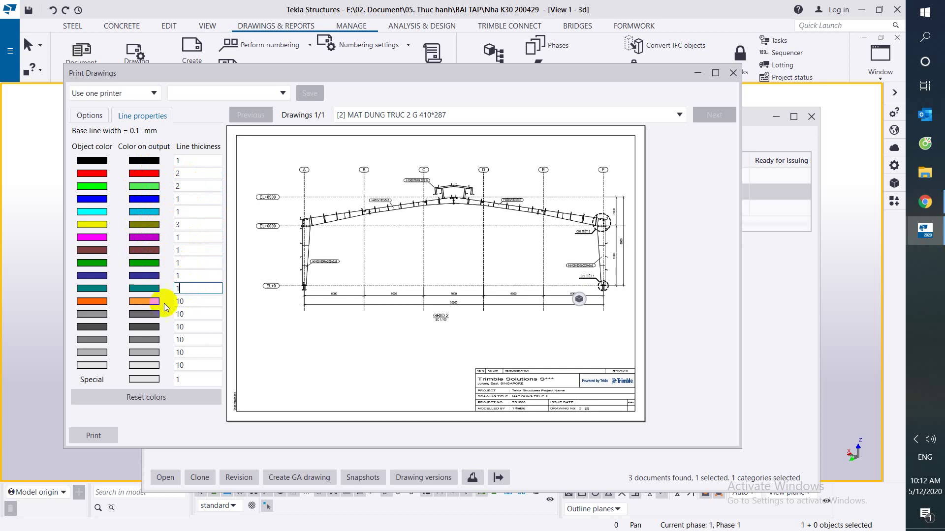
Set the line thickness to 1 for the orange object color and all five gray shades.
click(179, 301)
key(BackSpace)
click(186, 314)
key(BackSpace)
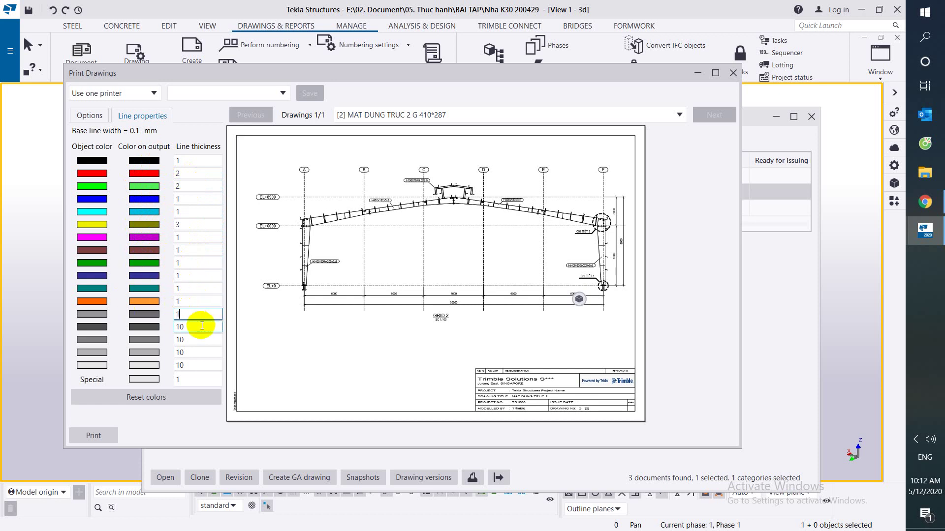
click(201, 326)
key(BackSpace)
click(189, 339)
key(BackSpace)
double_click(183, 352)
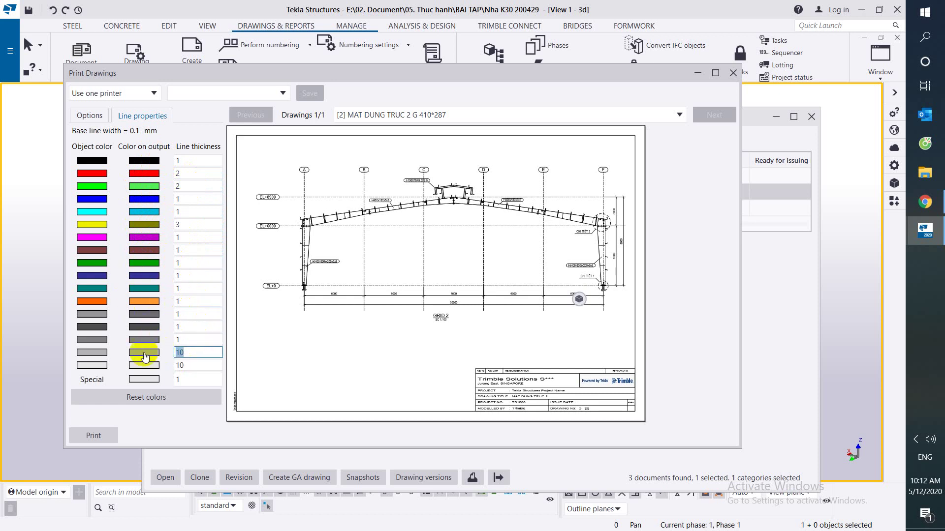
text(1)
click(186, 365)
key(BackSpace)
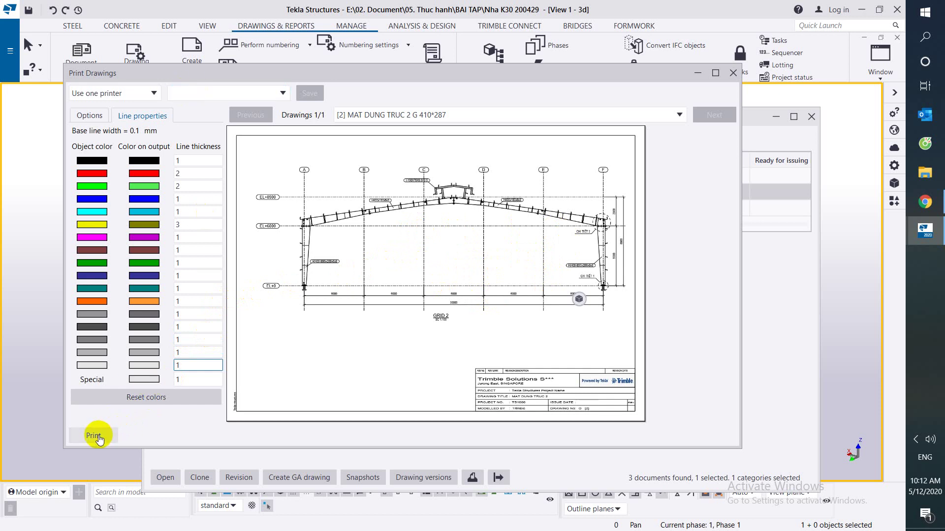
Print MAT DUNG TRUC 2 to a PDF file and view it maximized in Foxit Reader.
click(116, 434)
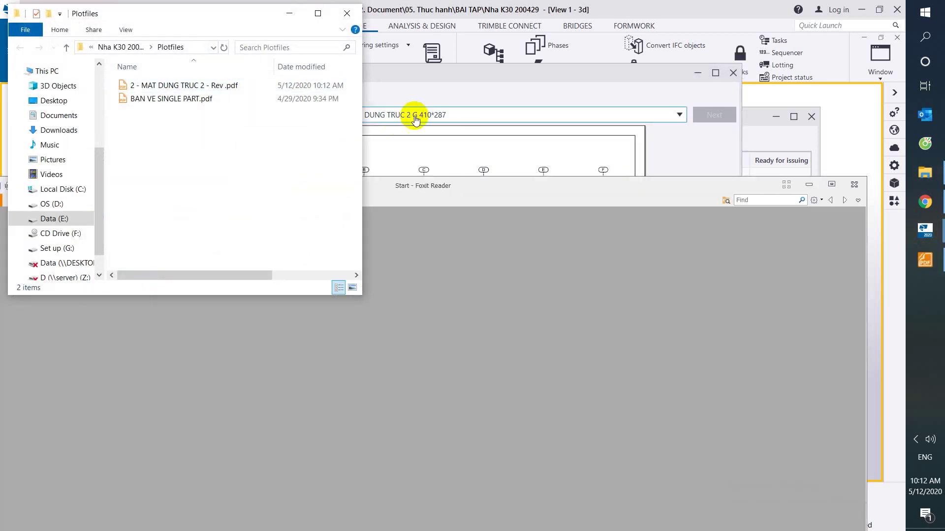
click(831, 184)
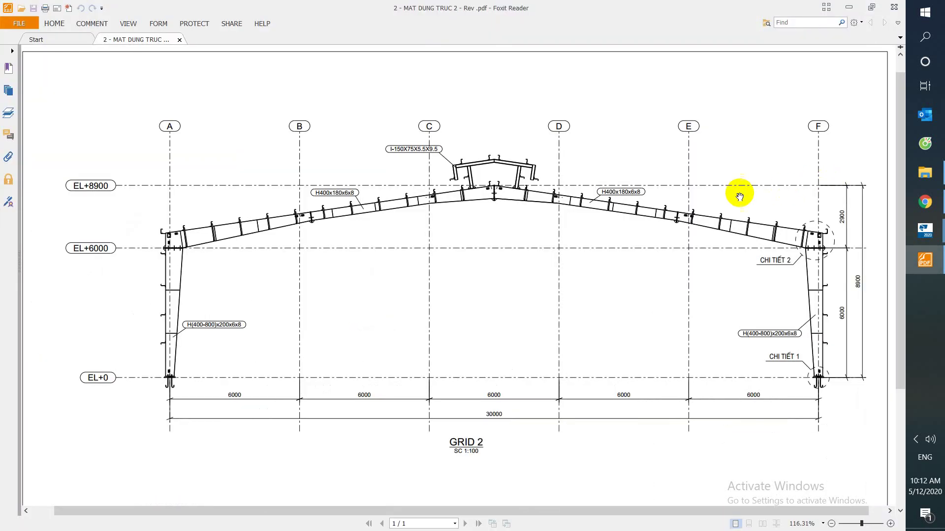
scroll(542, 193, down, 1)
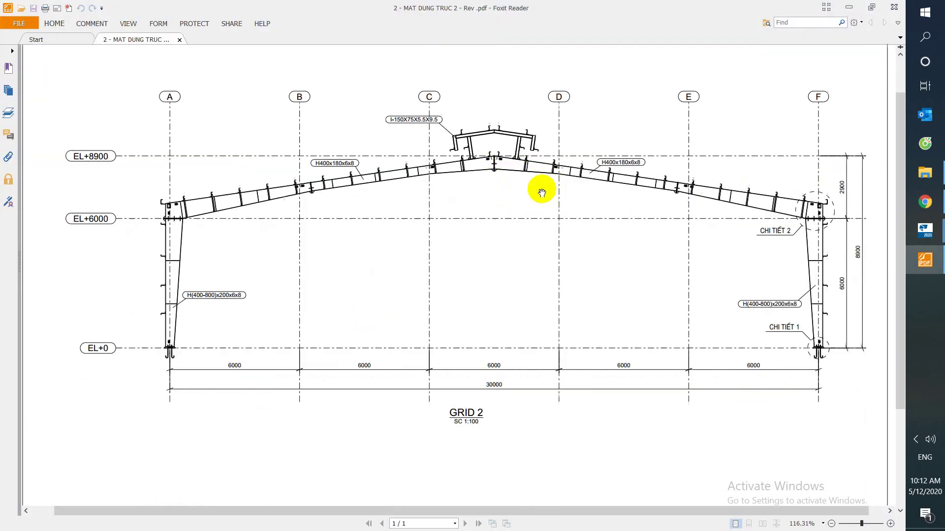